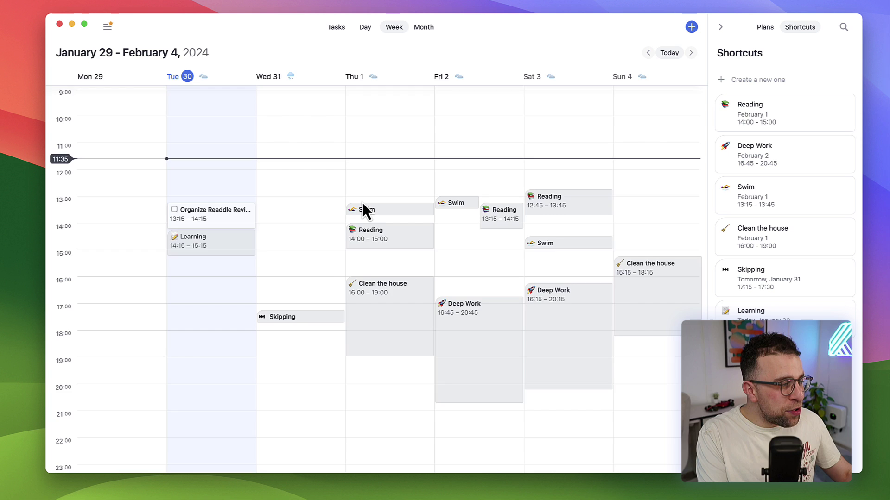
- Create a Wednesday 31 event from 13:00 to 16:15 titled 'Meet with Alex', dismissing the name suggestion
scroll(362, 201, right, 2)
drag(304, 201, 302, 282)
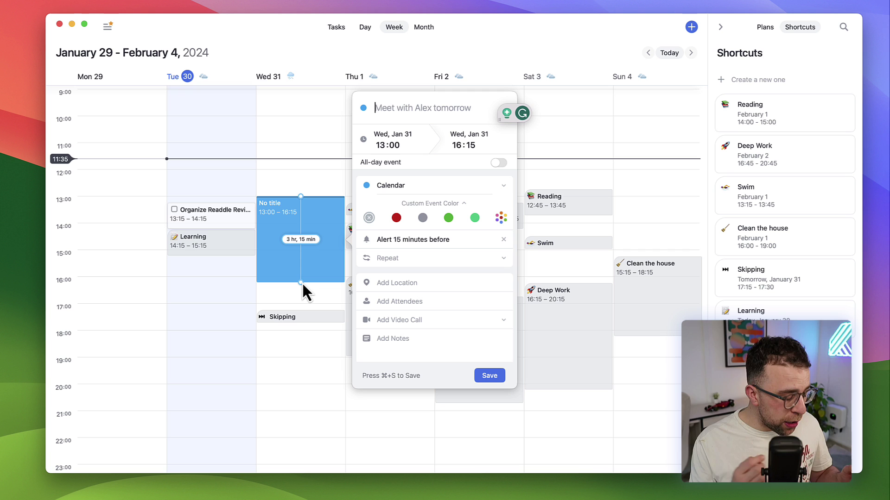
text(Meet with Alex)
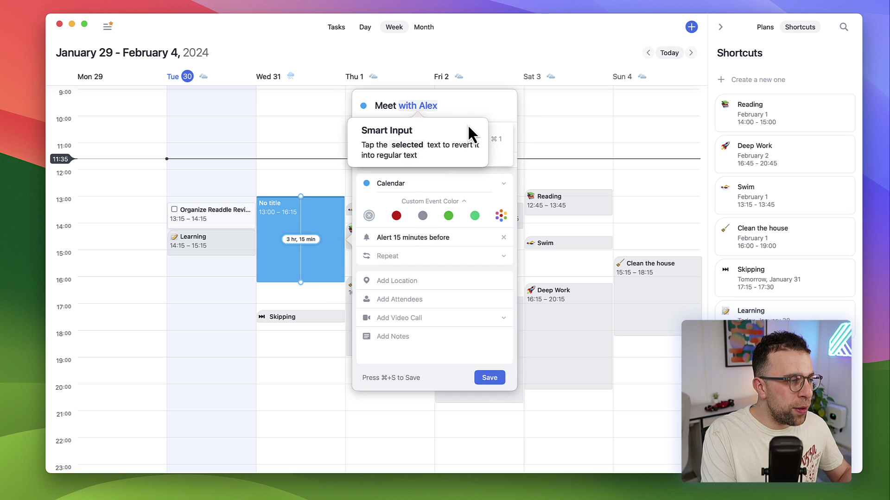
click(472, 106)
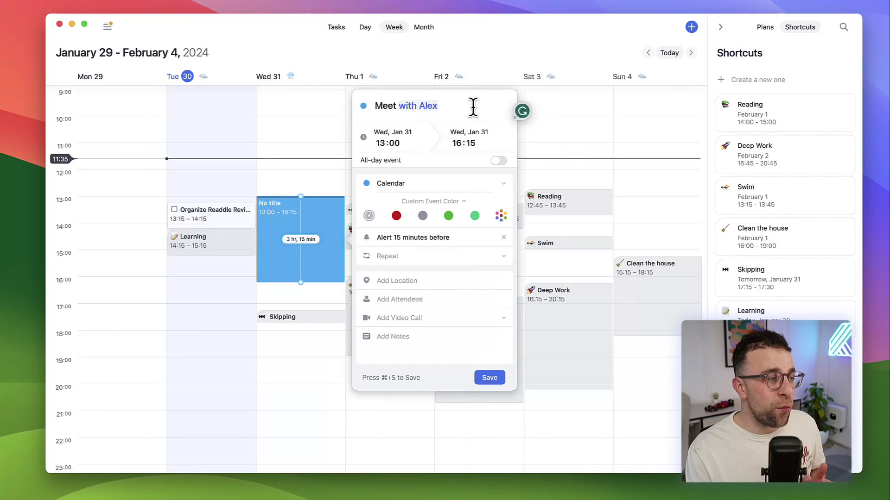
key(shift+alt+Left)
key(shift+alt+Left)
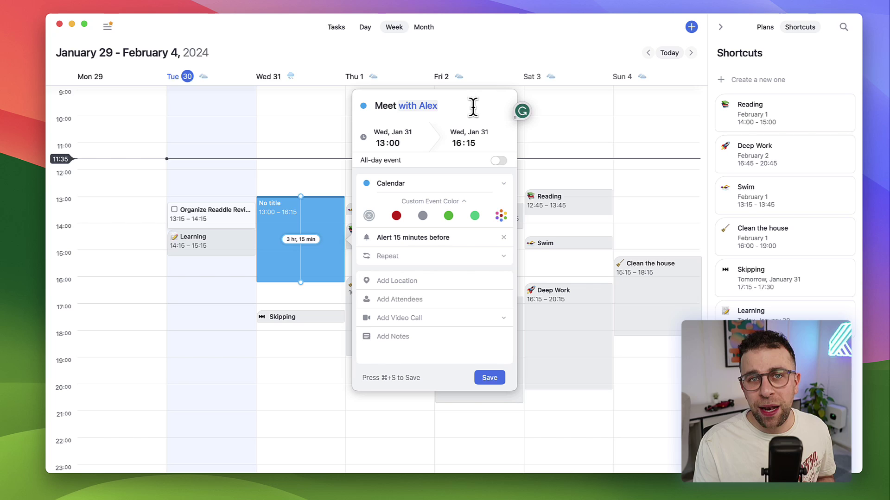
click(505, 321)
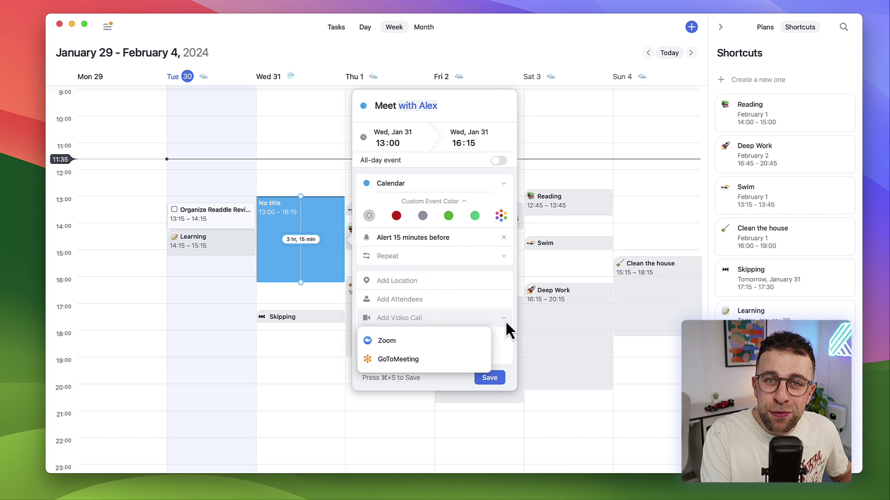
click(479, 301)
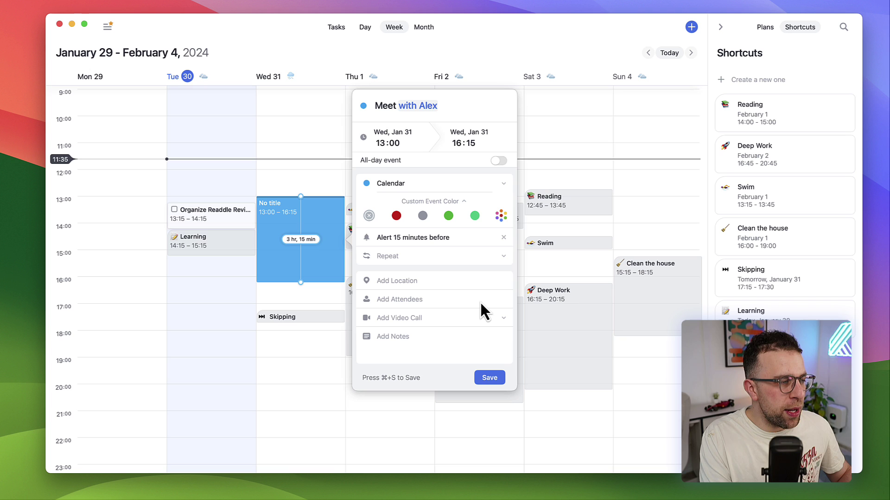
- Discard the unsaved Meet with Alex event without saving and switch to the Tasks page
click(542, 180)
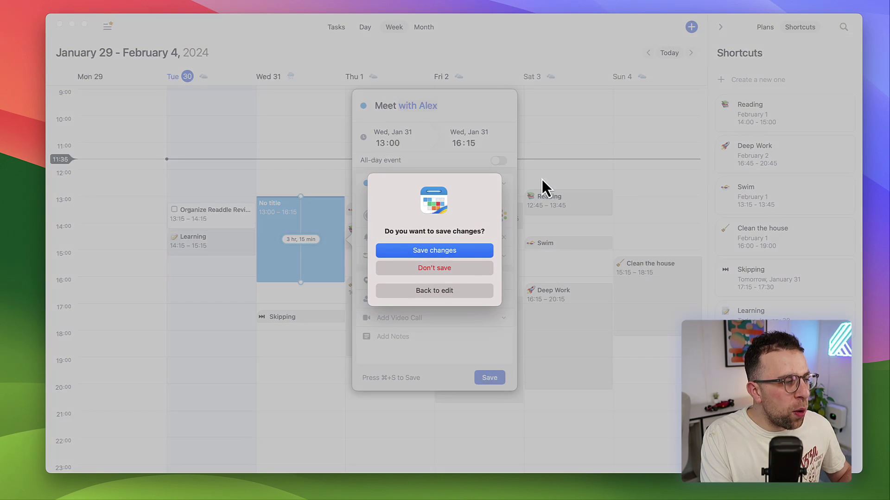
click(454, 267)
click(337, 30)
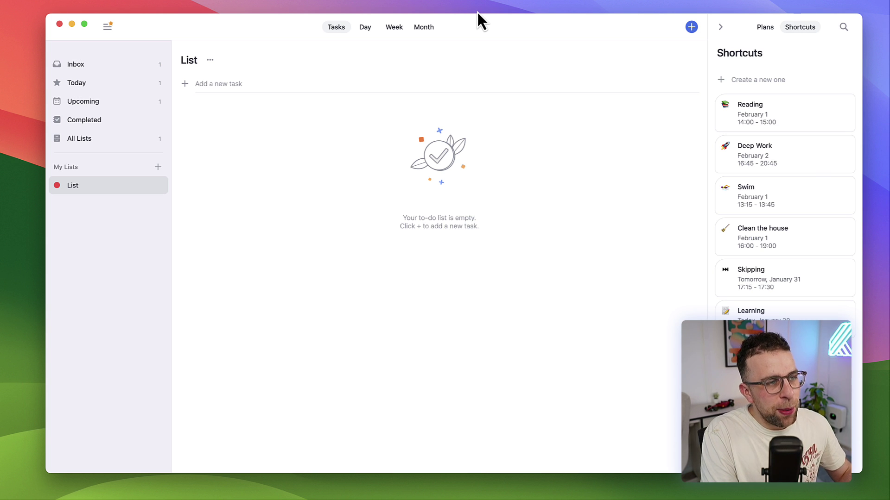
- In Tuesday's Day view, schedule Organize Readdle Review from the Plans panel at 12:30–13:30
click(765, 28)
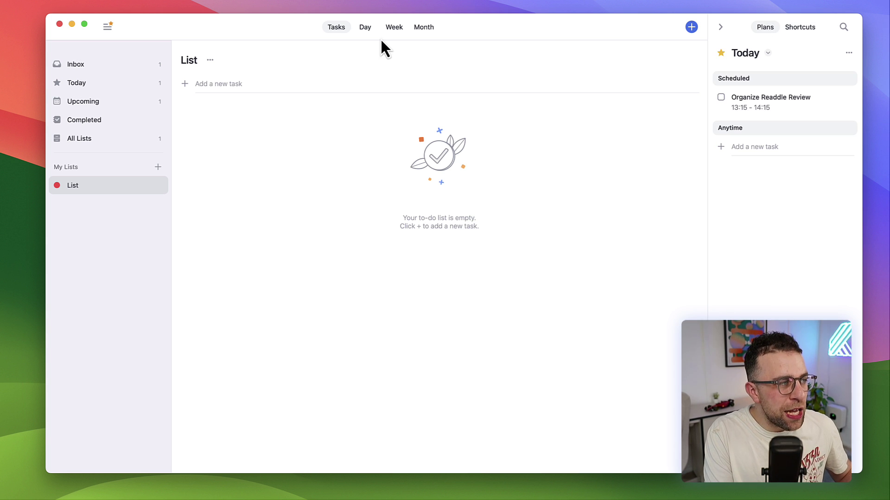
click(366, 29)
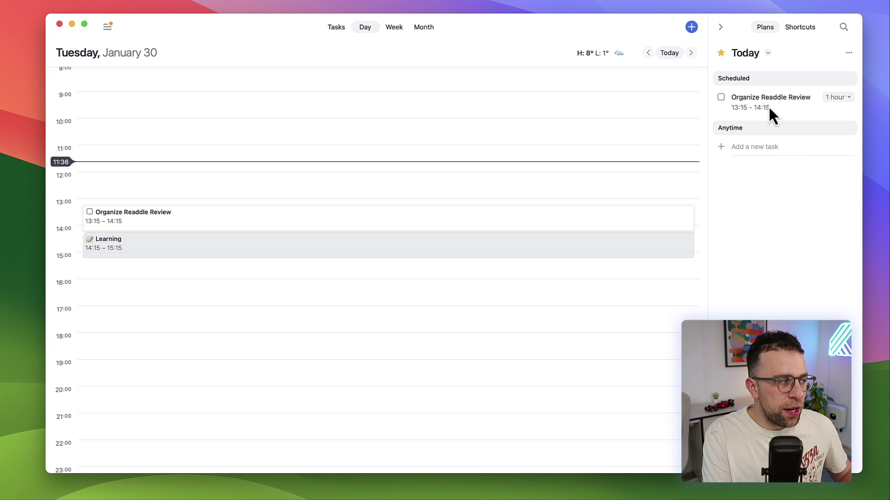
drag(778, 104, 425, 187)
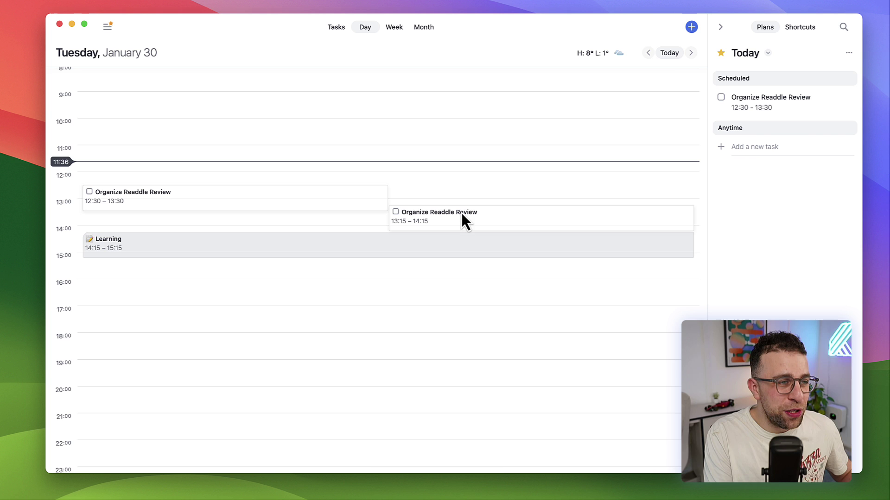
- Add a Read Book task at 16:45–18:00 and mark Organize Readdle Review complete
click(747, 148)
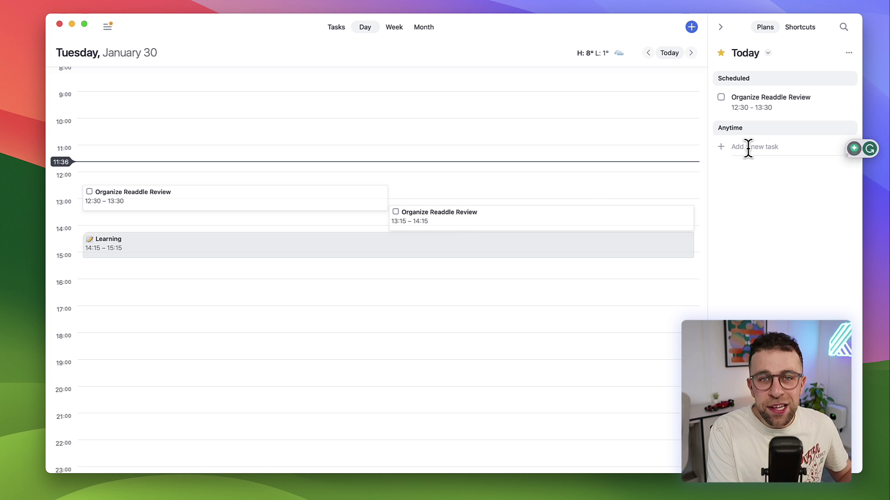
text(Read Book)
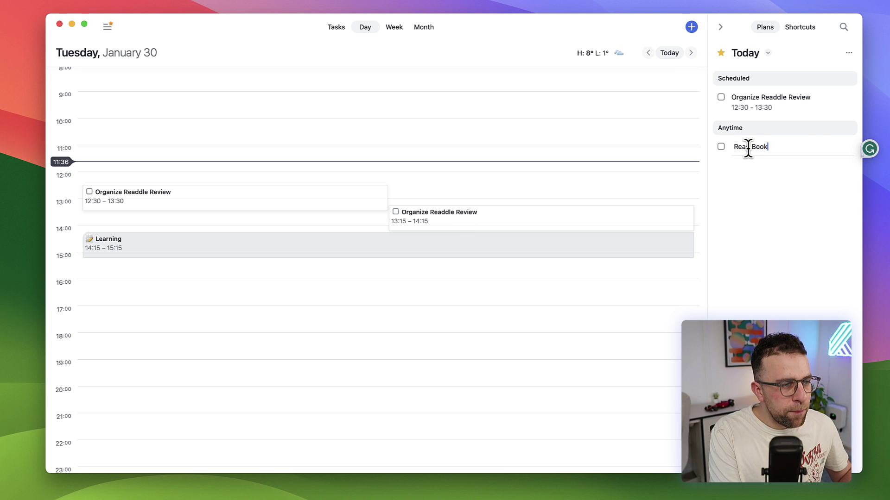
key(Return)
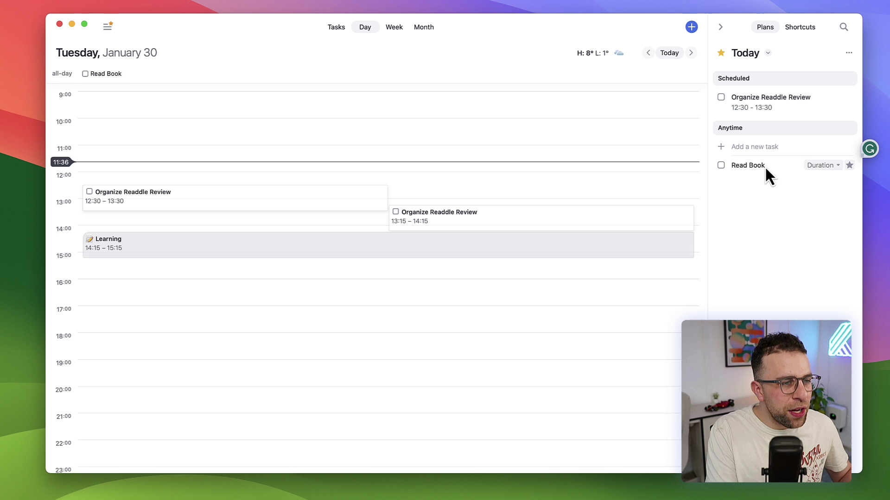
drag(765, 166, 506, 299)
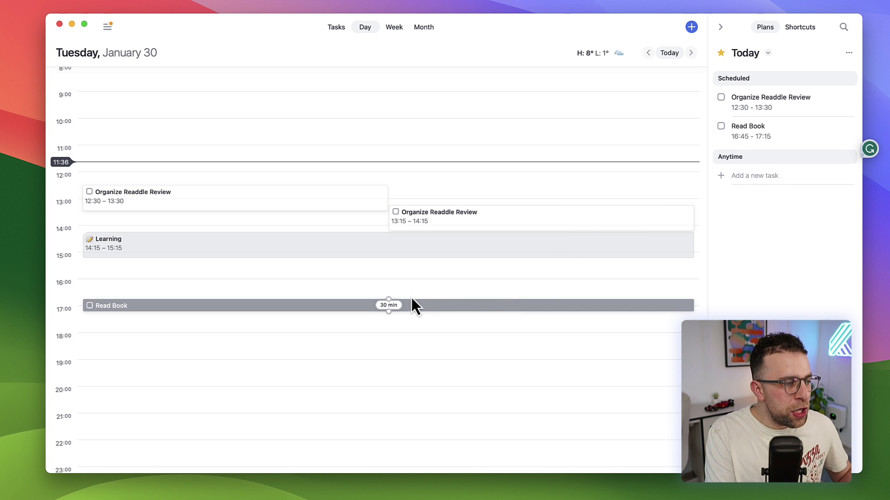
drag(389, 312, 393, 332)
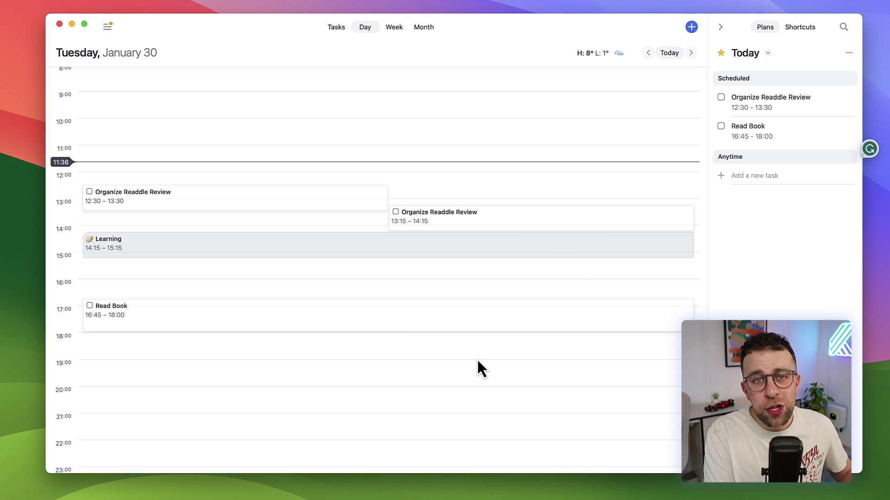
click(89, 192)
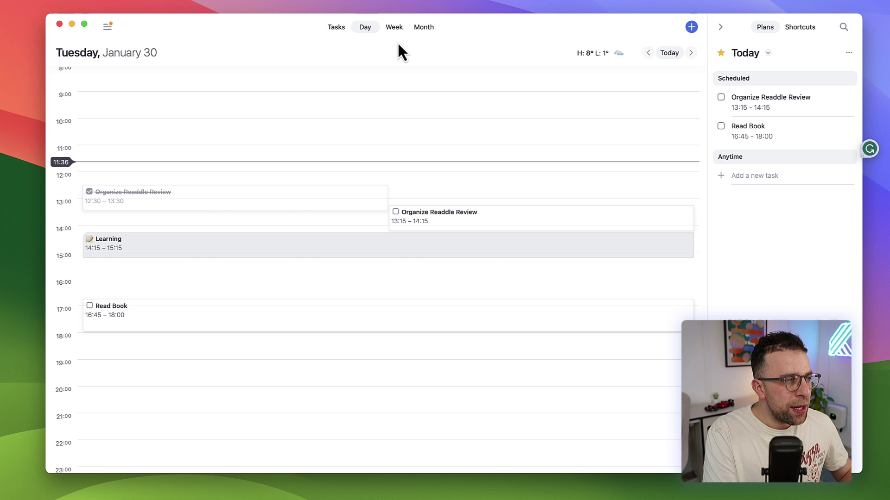
- In Week view, drag the Swim shortcut onto Sunday, February 4
click(393, 27)
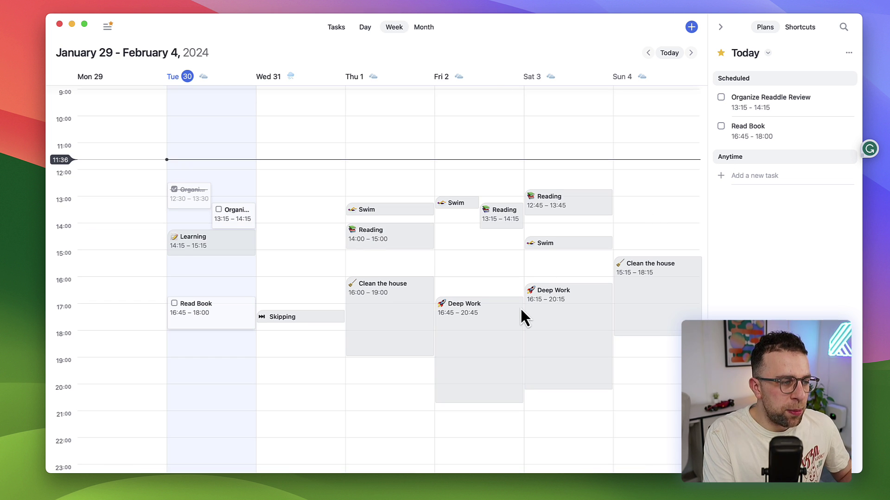
scroll(519, 307, down, 2)
click(798, 29)
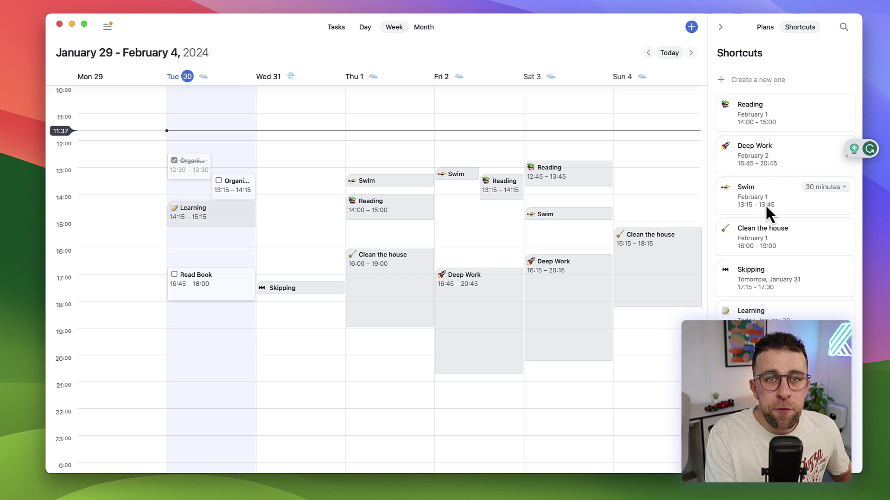
drag(765, 204, 651, 181)
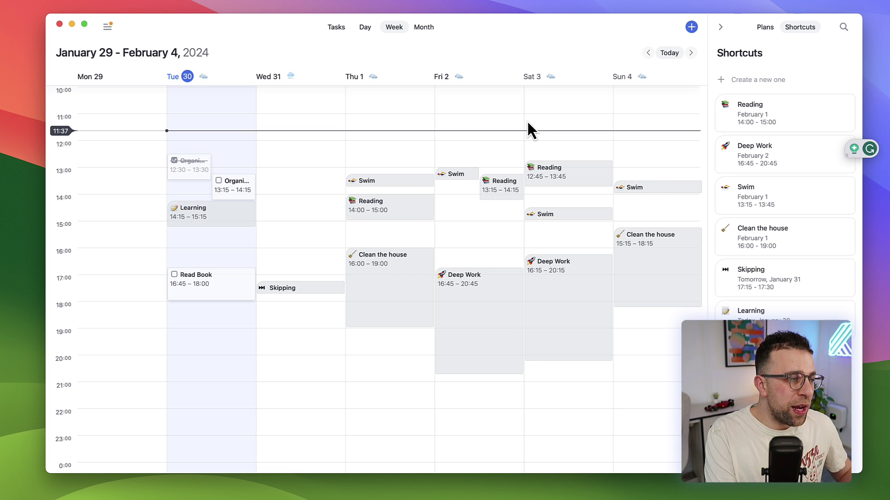
click(424, 29)
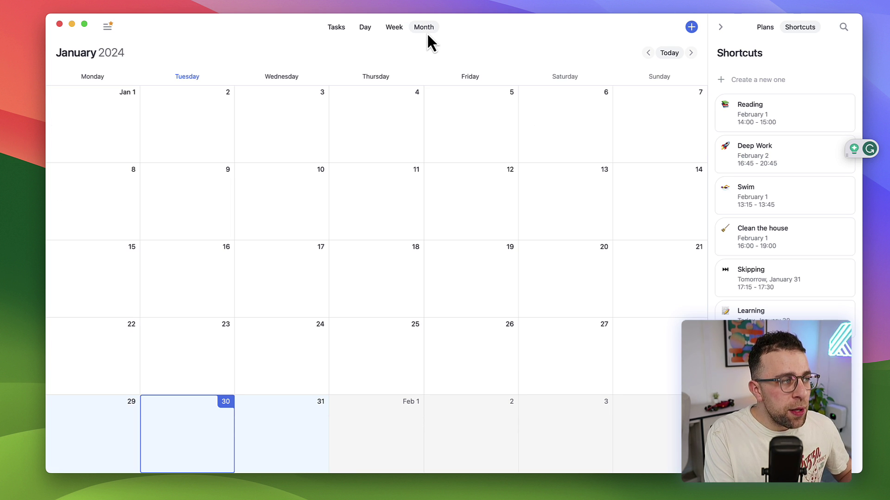
click(394, 27)
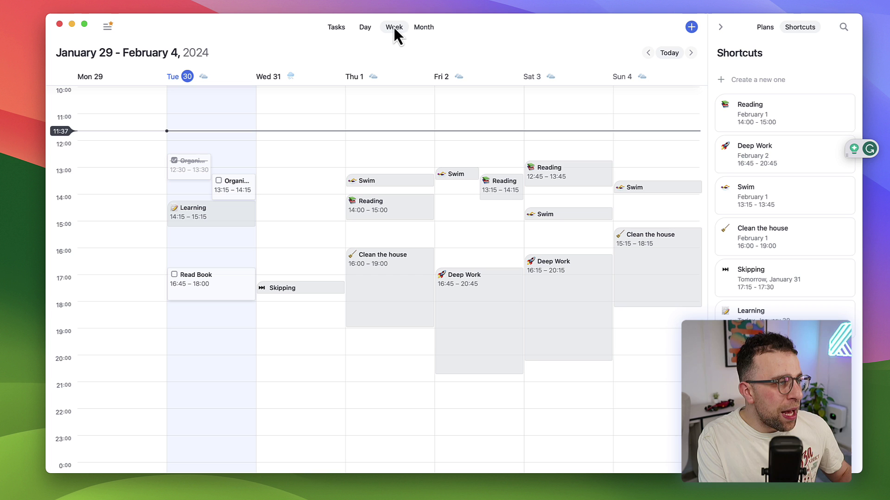
click(459, 75)
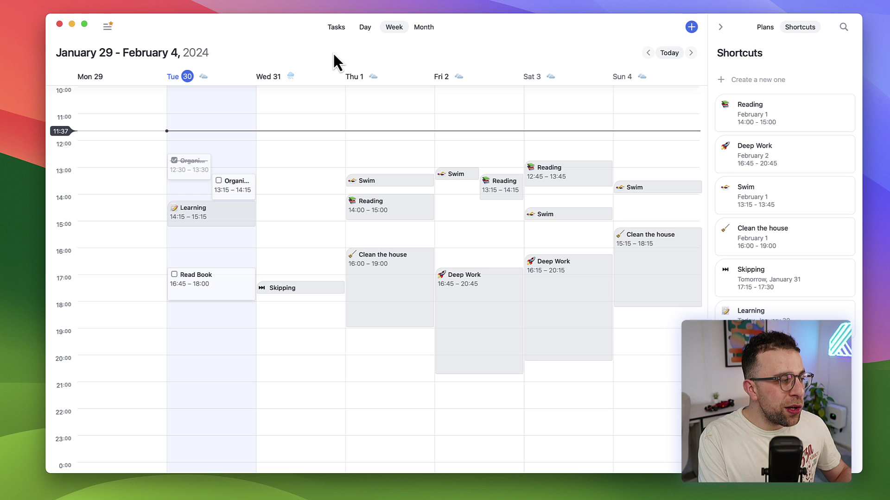
click(107, 27)
scroll(107, 310, down, 2)
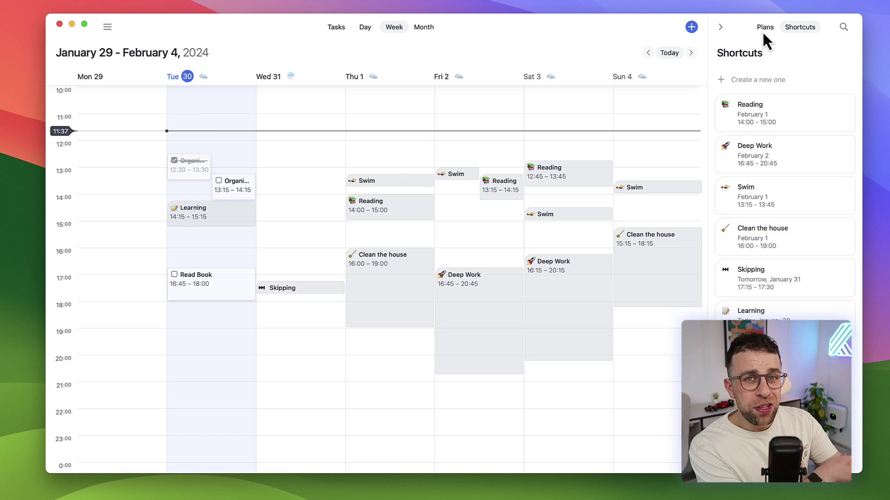
- Close the calendars sidebar and show today's Plans beside the week view
click(765, 28)
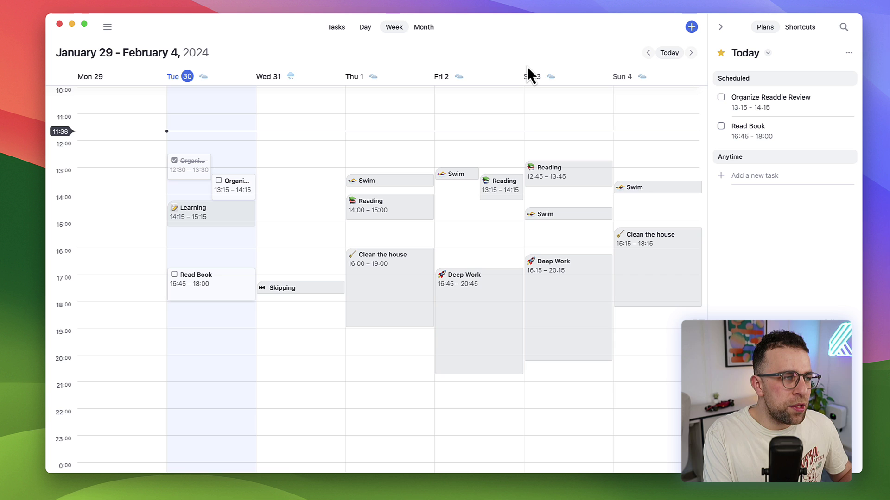
scroll(528, 122, right, 5)
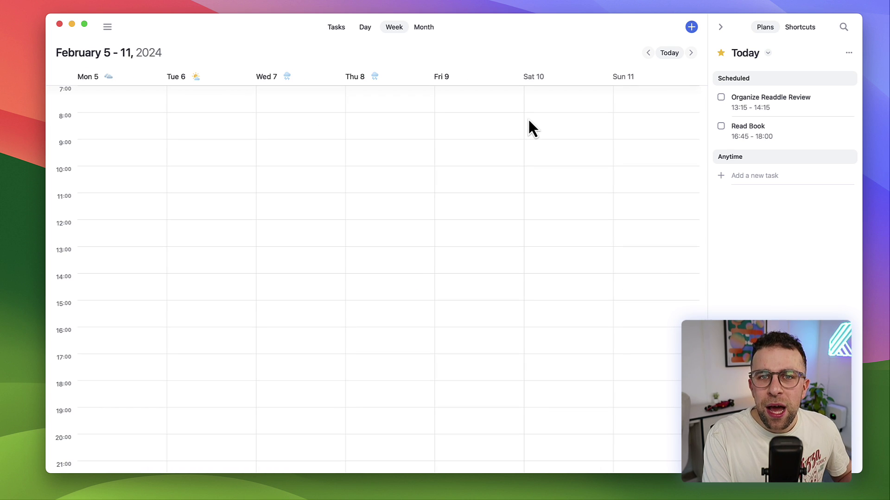
scroll(529, 121, left, 5)
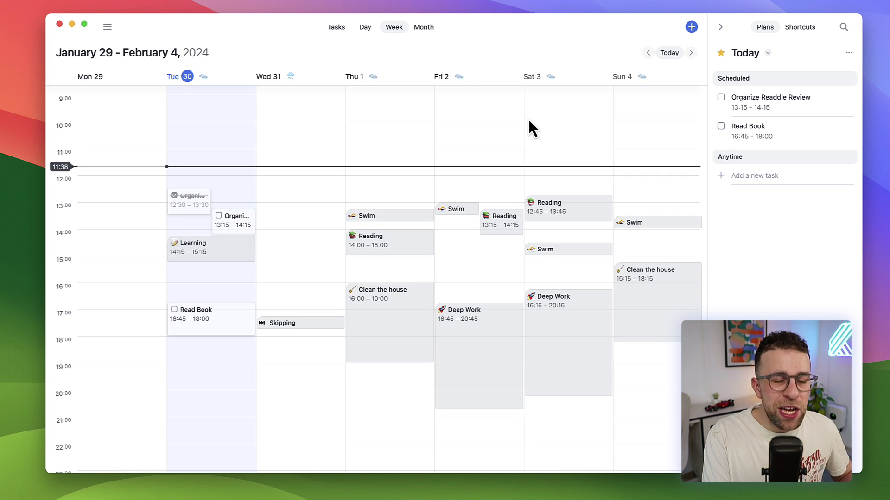